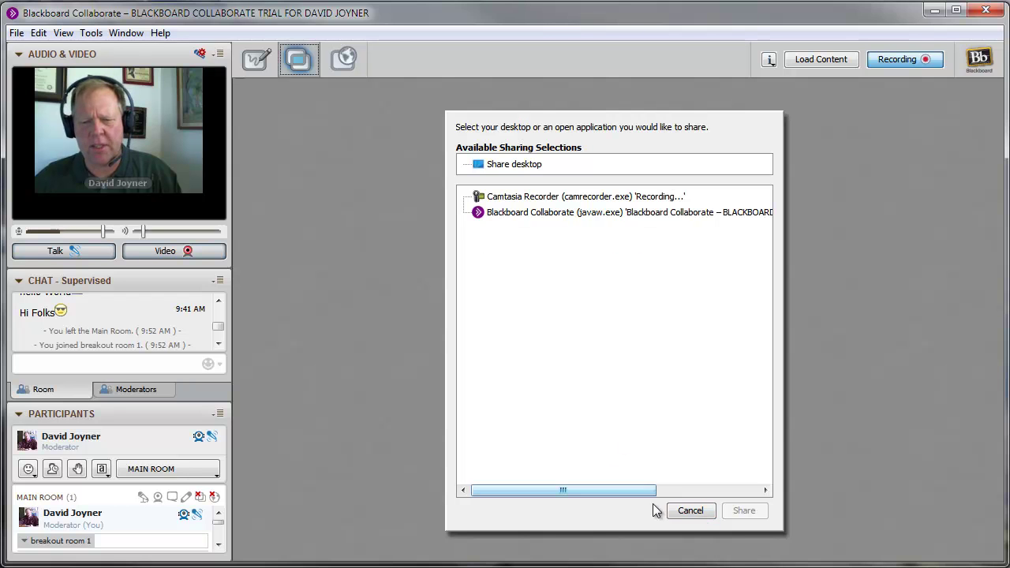
# Step: Cancel the sharing selection, return to the whiteboard, and shrink the CSLA-ssHandout-webinar6-20-2011.pdf window from full screen
pyautogui.click(702, 514)
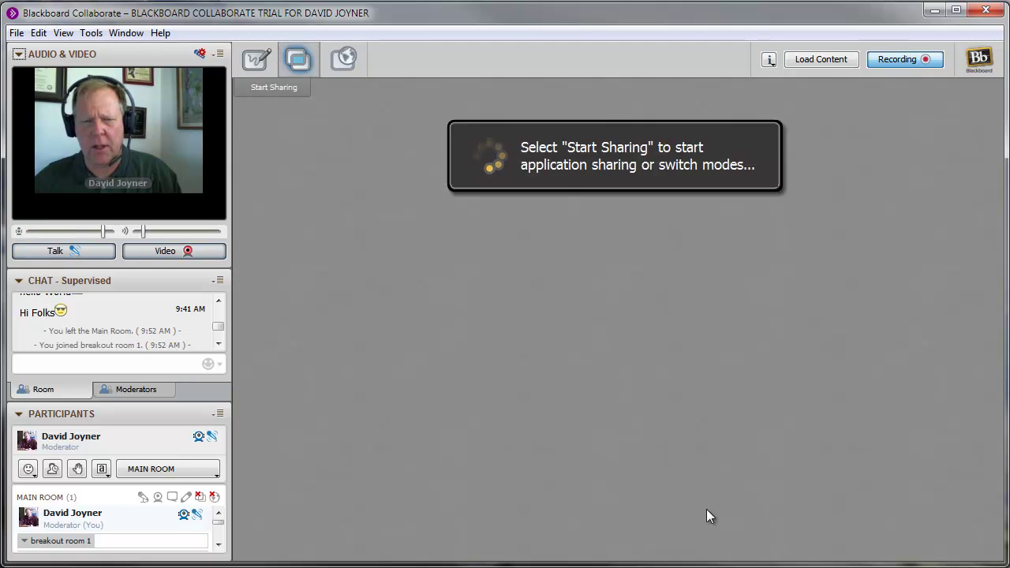
pyautogui.click(256, 60)
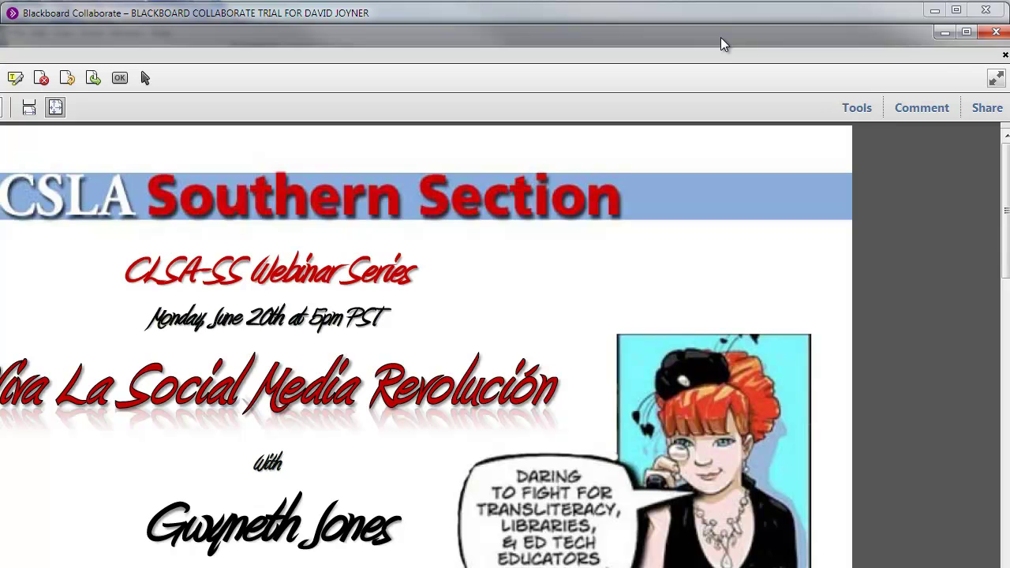
pyautogui.click(966, 32)
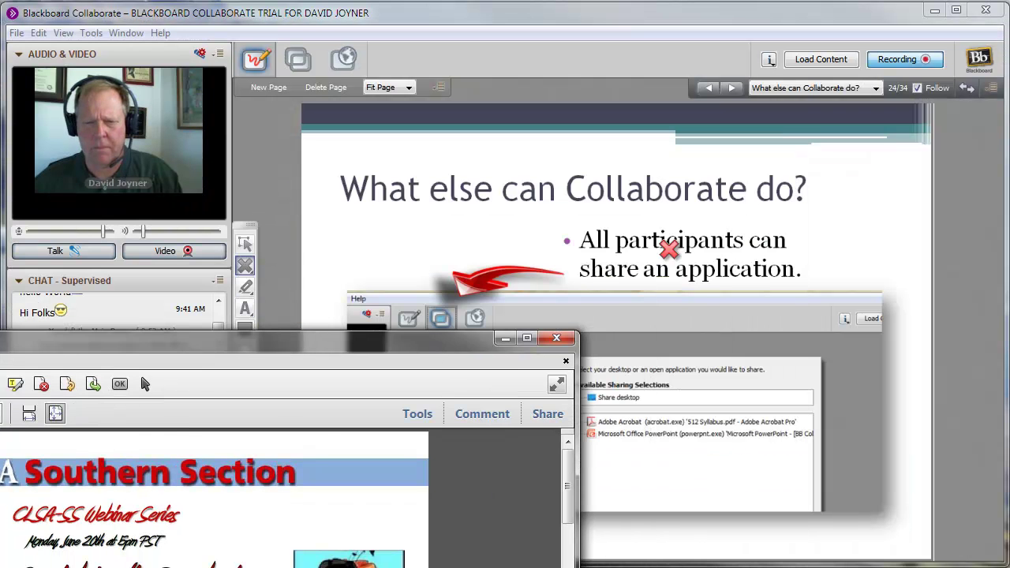
pyautogui.moveTo(464, 345); pyautogui.dragTo(711, 256)
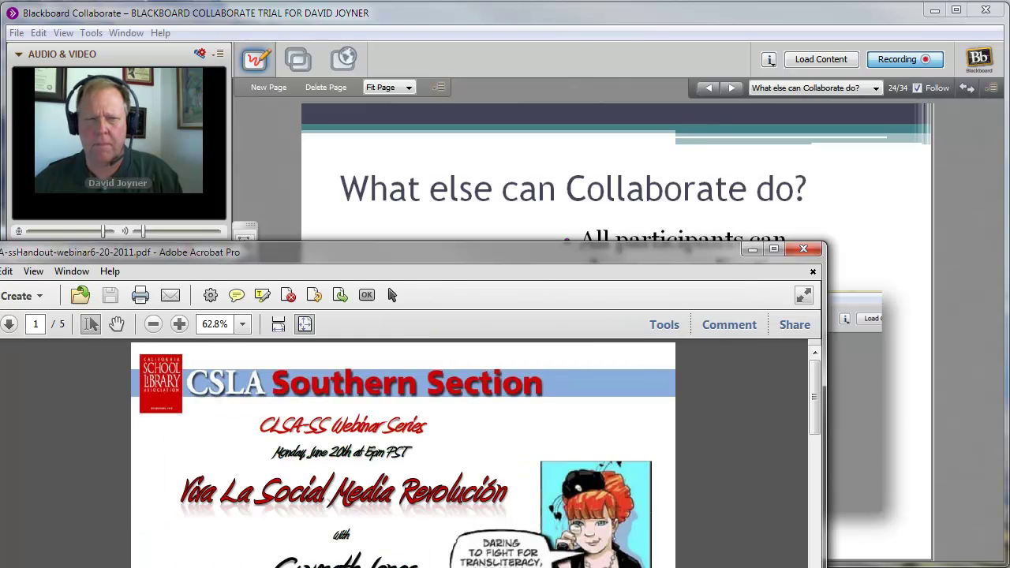
pyautogui.click(576, 18)
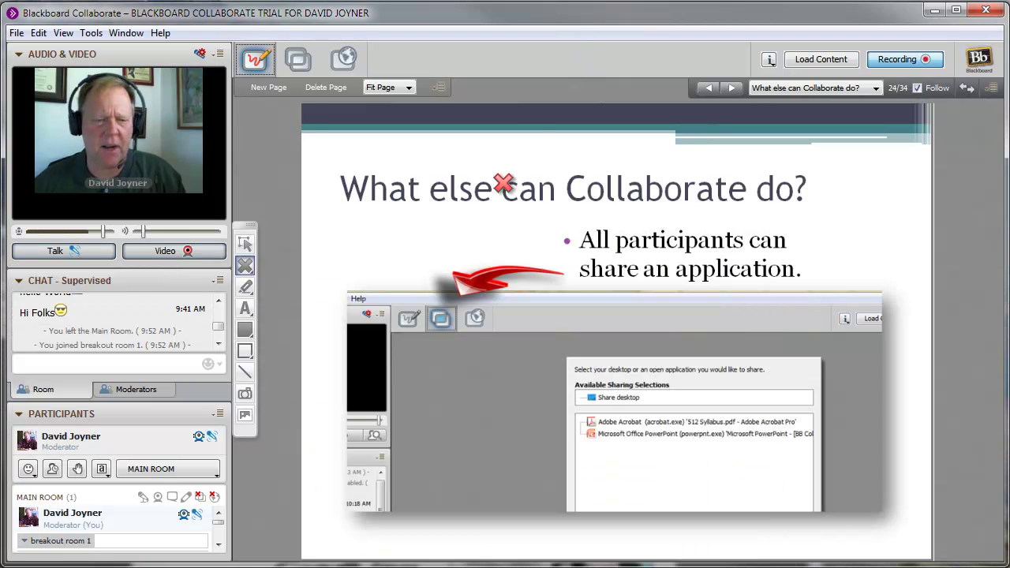
# Step: Share the Adobe Acrobat application with the session, page through the handout, and dismiss the hosting notification
pyautogui.click(301, 68)
pyautogui.doubleClick(556, 197)
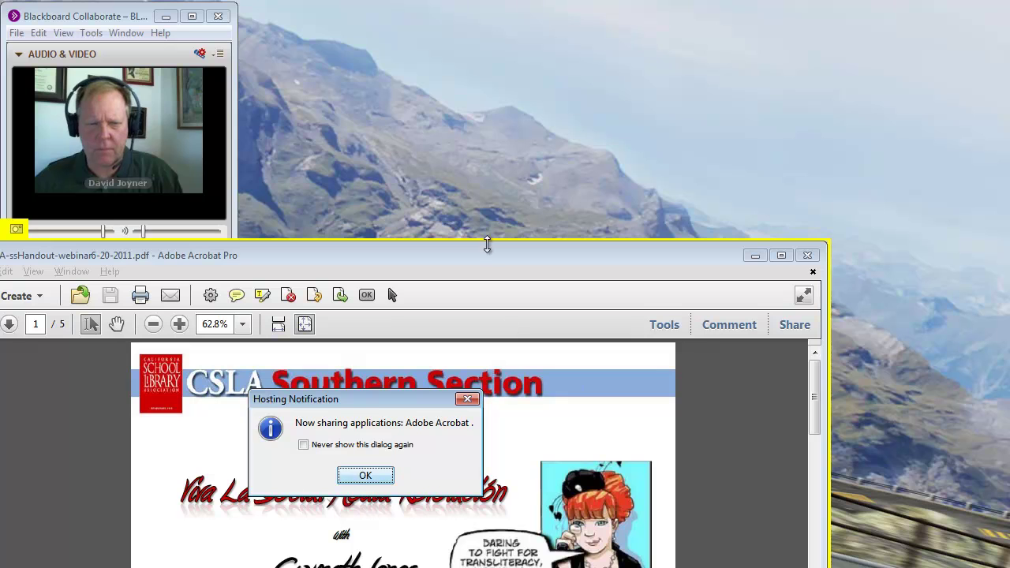
pyautogui.moveTo(502, 264); pyautogui.dragTo(629, 59)
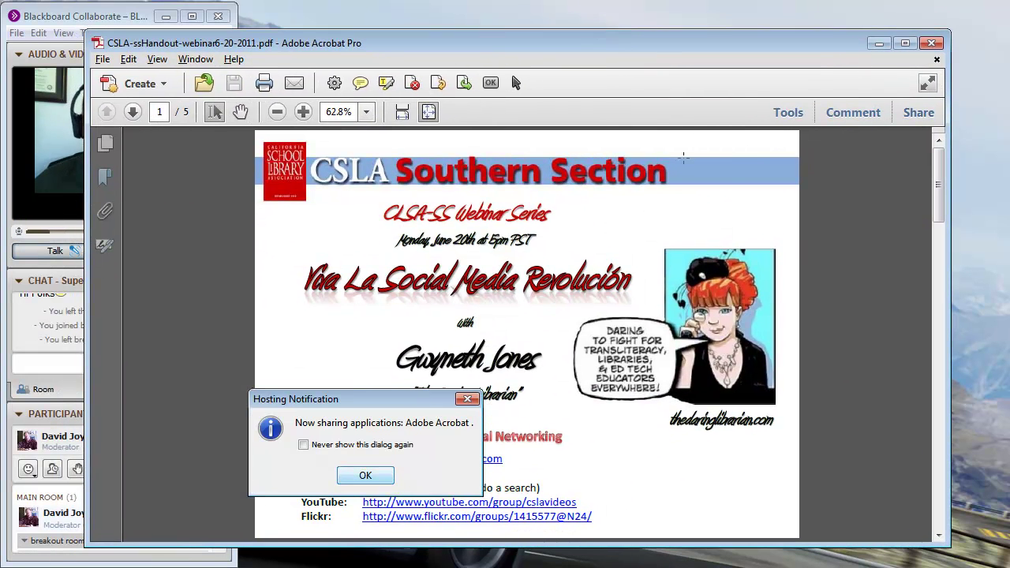
pyautogui.scroll(-5, 829, 306)
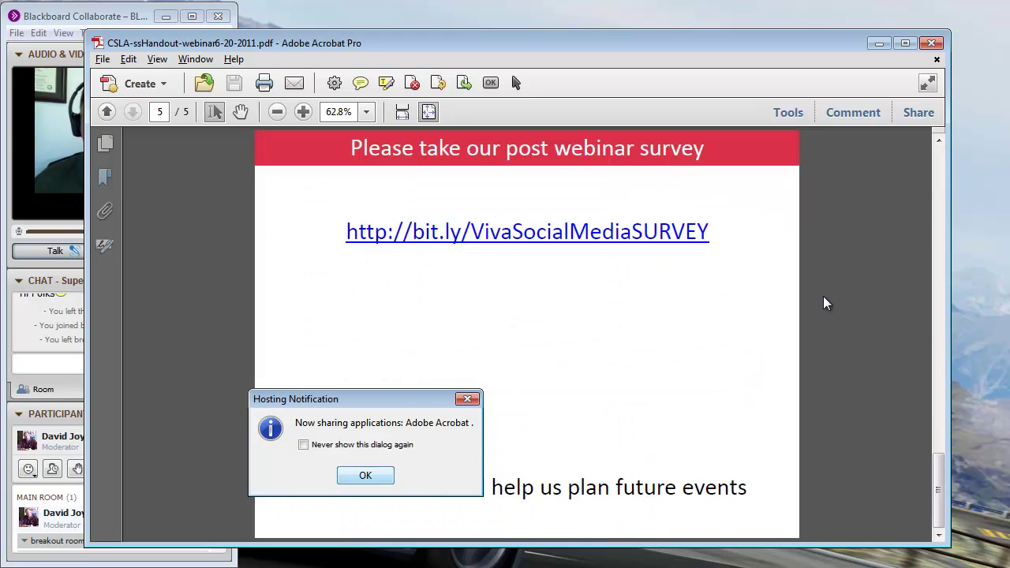
pyautogui.scroll(5, 827, 303)
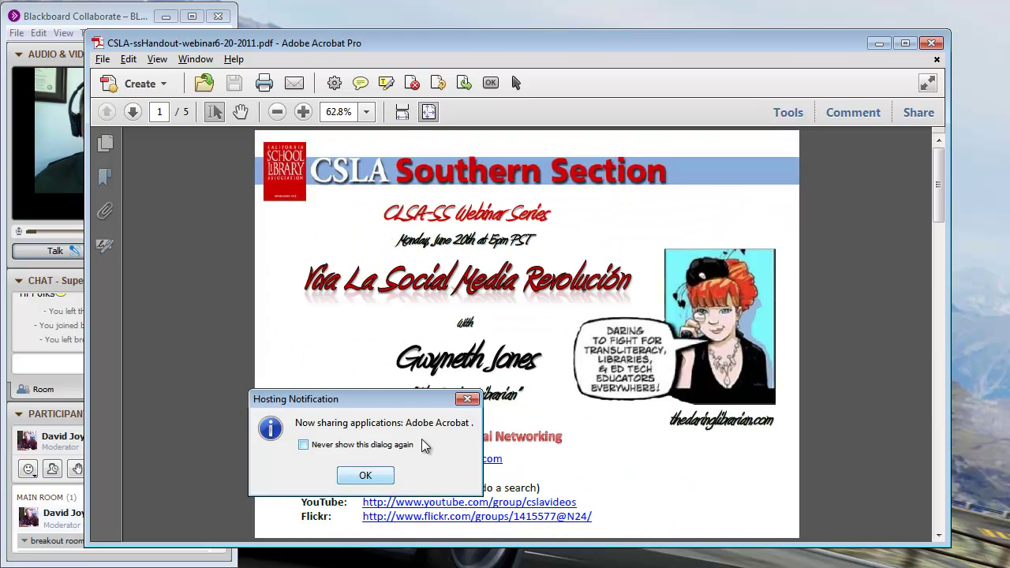
pyautogui.click(365, 475)
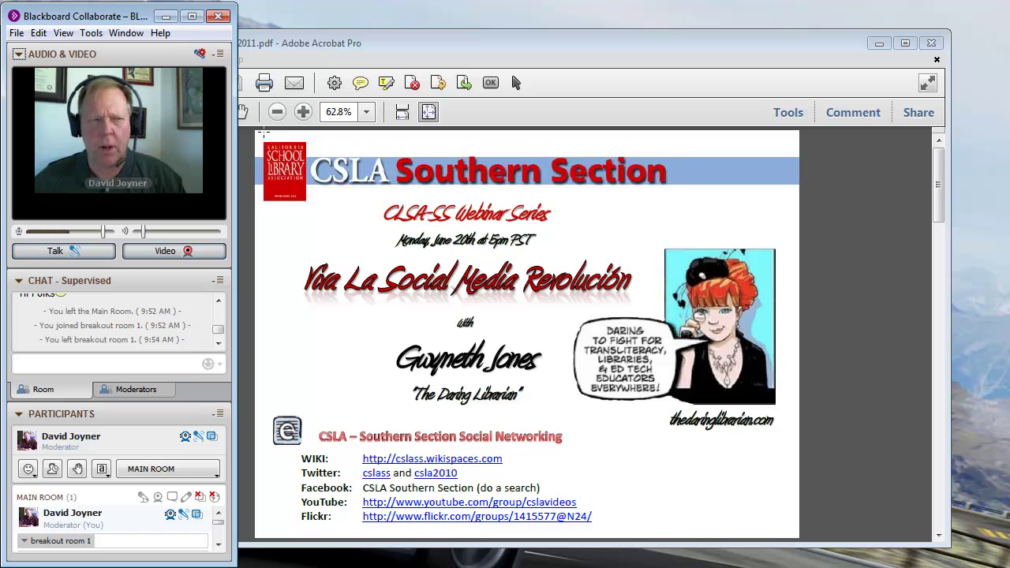
# Step: Stop sharing Adobe Acrobat and return to the whiteboard at the slide about moderators sharing web sites via Web-Tour
pyautogui.click(800, 35)
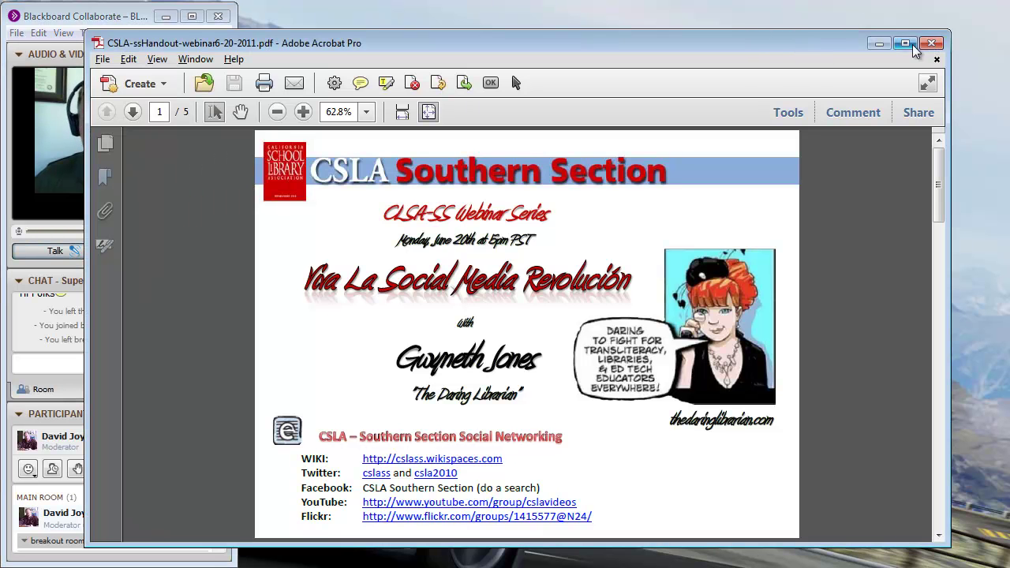
pyautogui.moveTo(426, 49); pyautogui.dragTo(411, 221)
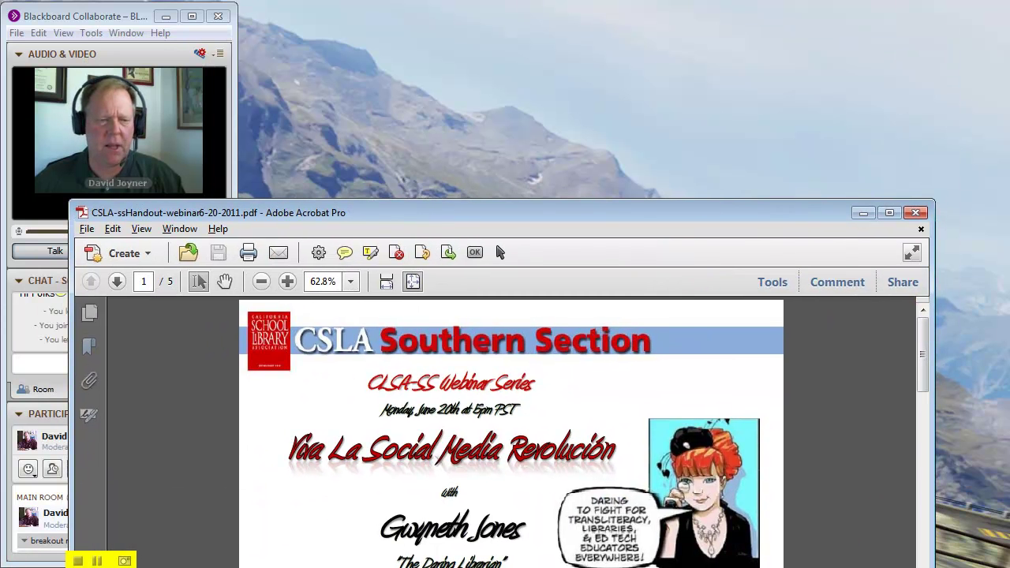
pyautogui.click(78, 562)
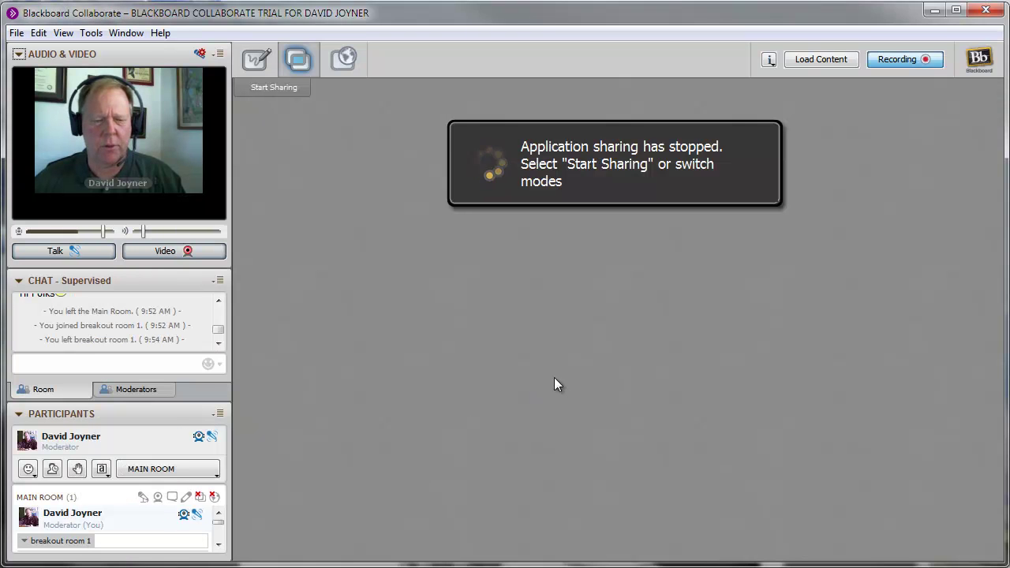
pyautogui.click(257, 62)
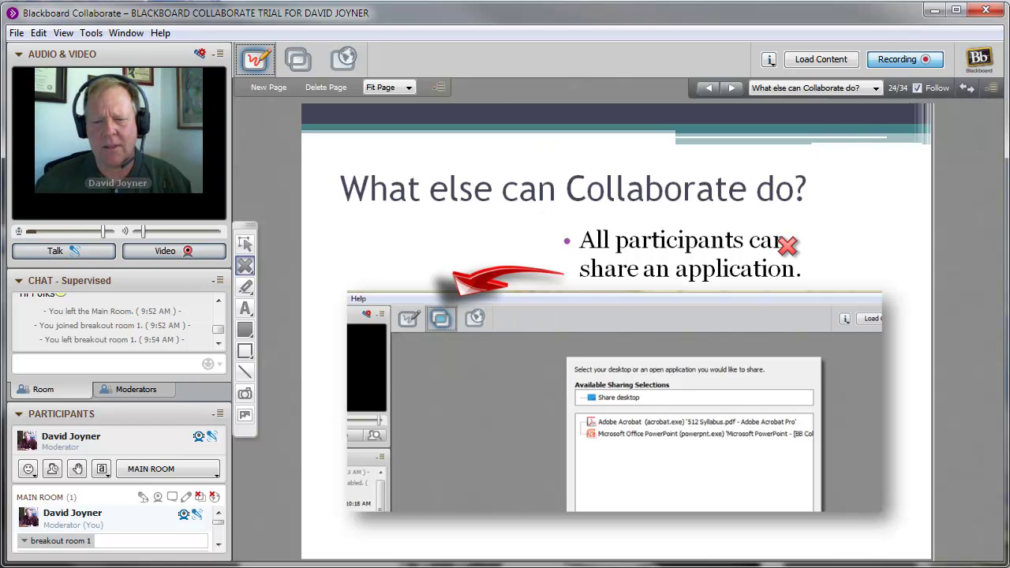
pyautogui.click(737, 92)
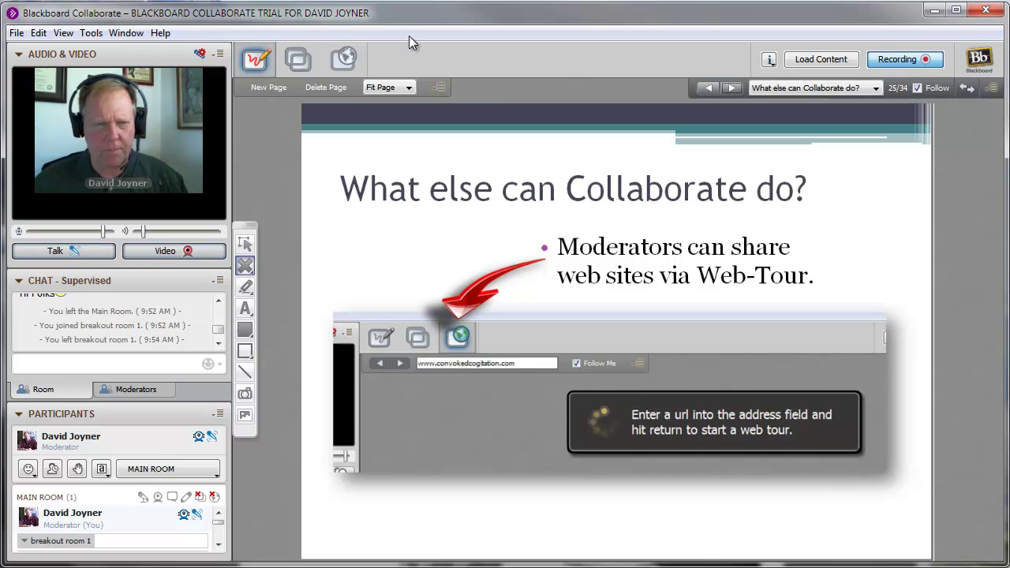
pyautogui.click(353, 59)
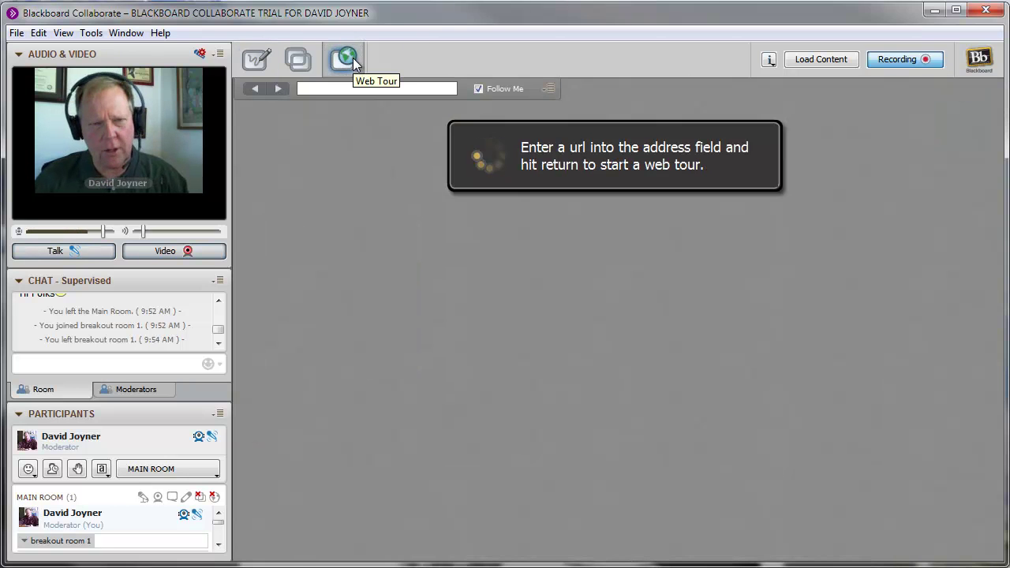
pyautogui.write('www')
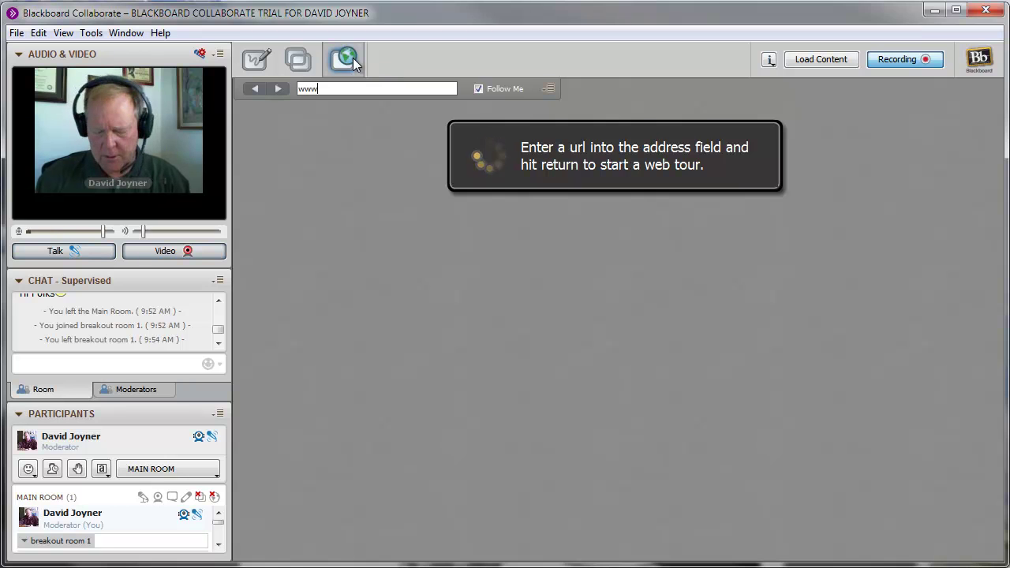
pyautogui.write('.mhslibrary')
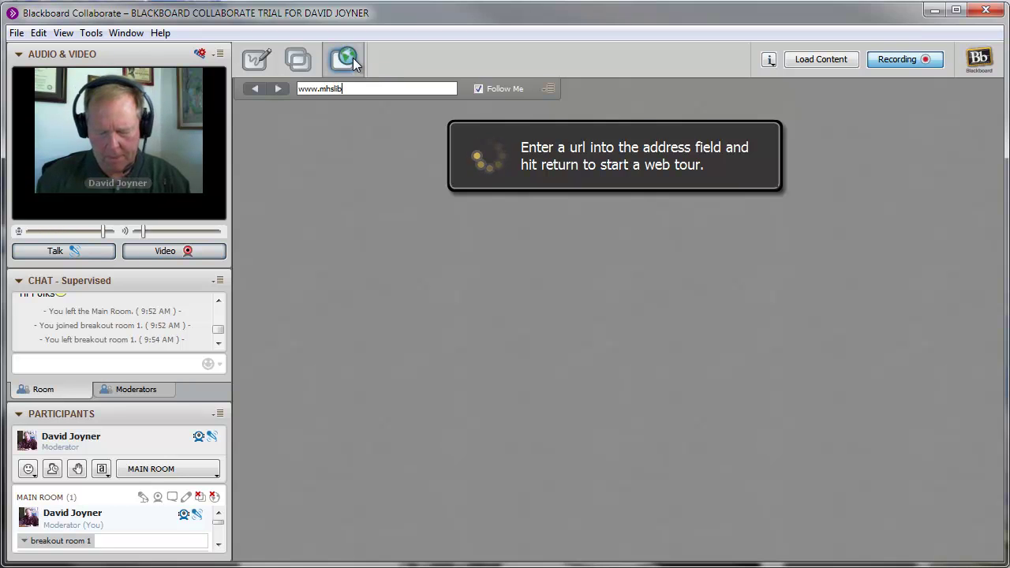
pyautogui.write('.info')
pyautogui.press('Return')
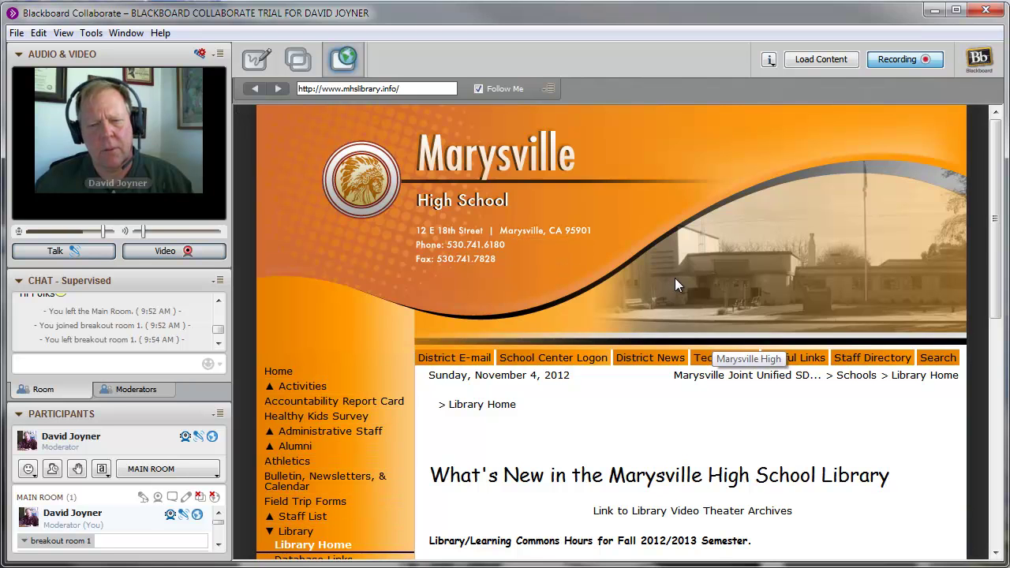
# Step: Examine the library home page in the tour, then its Bulletin, Newsletters, & Calendar page
pyautogui.scroll(-10, 712, 271)
pyautogui.scroll(-1, 713, 275)
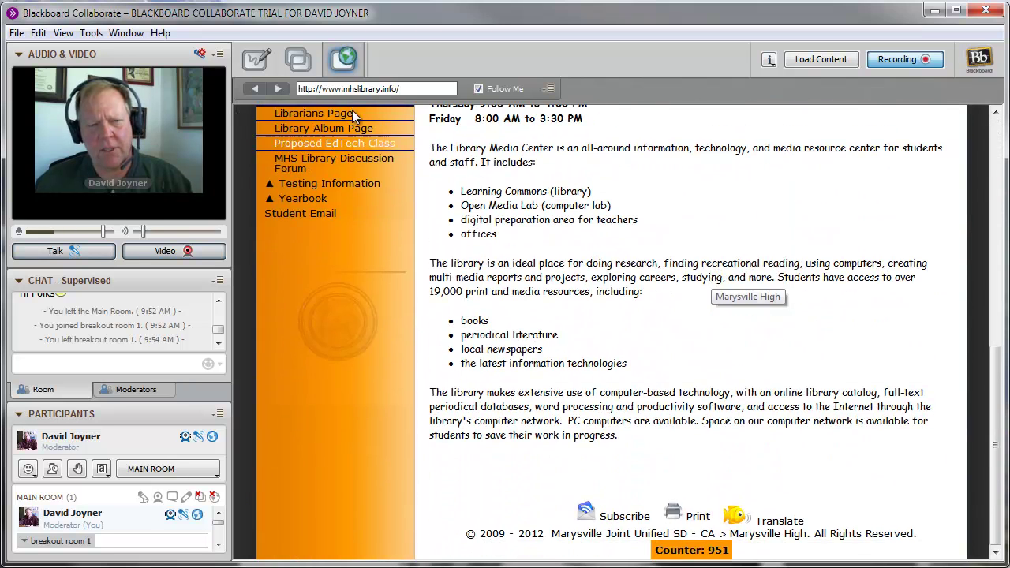
pyautogui.click(427, 88)
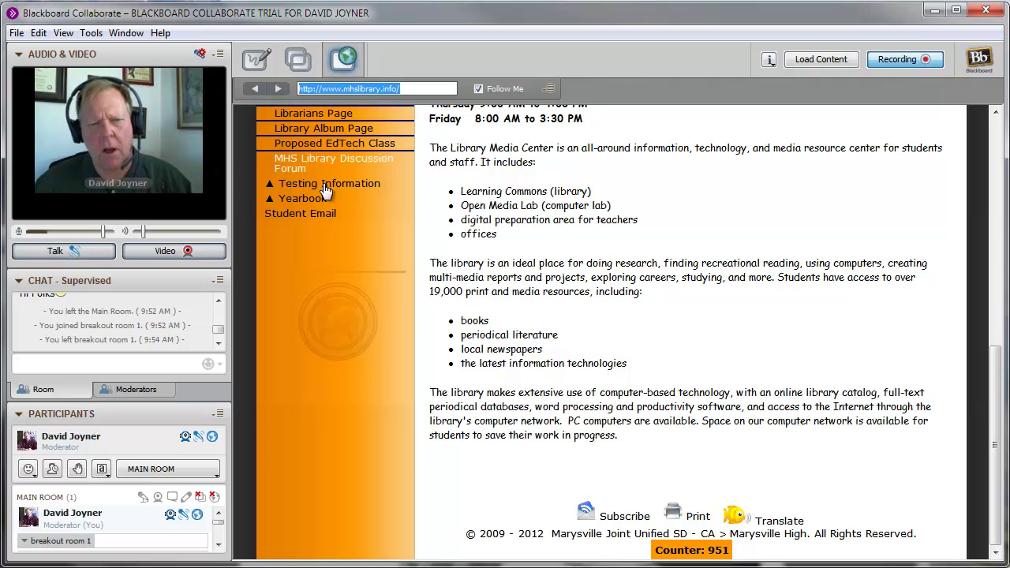
pyautogui.scroll(6, 357, 245)
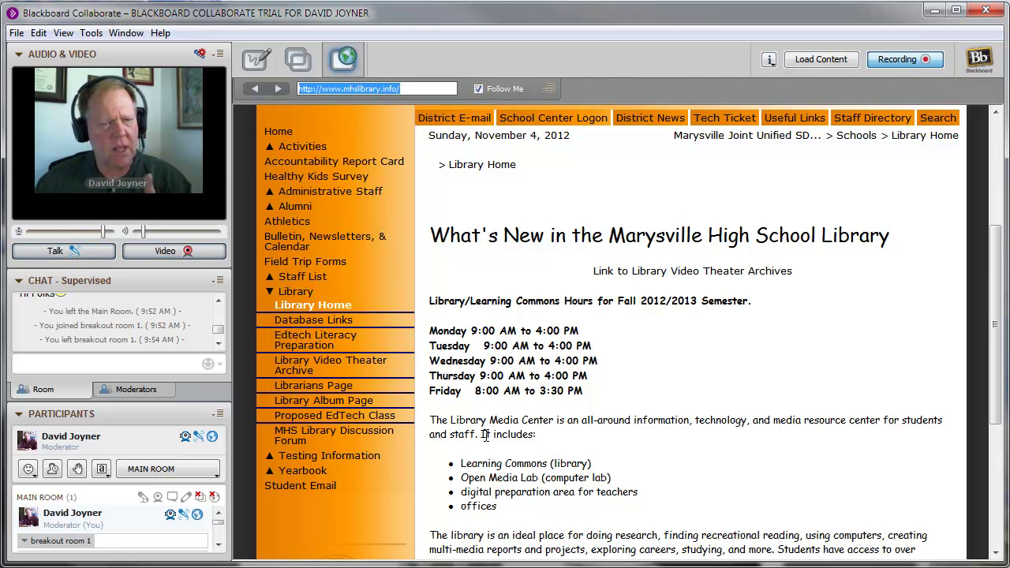
pyautogui.click(292, 240)
pyautogui.scroll(-5, 551, 332)
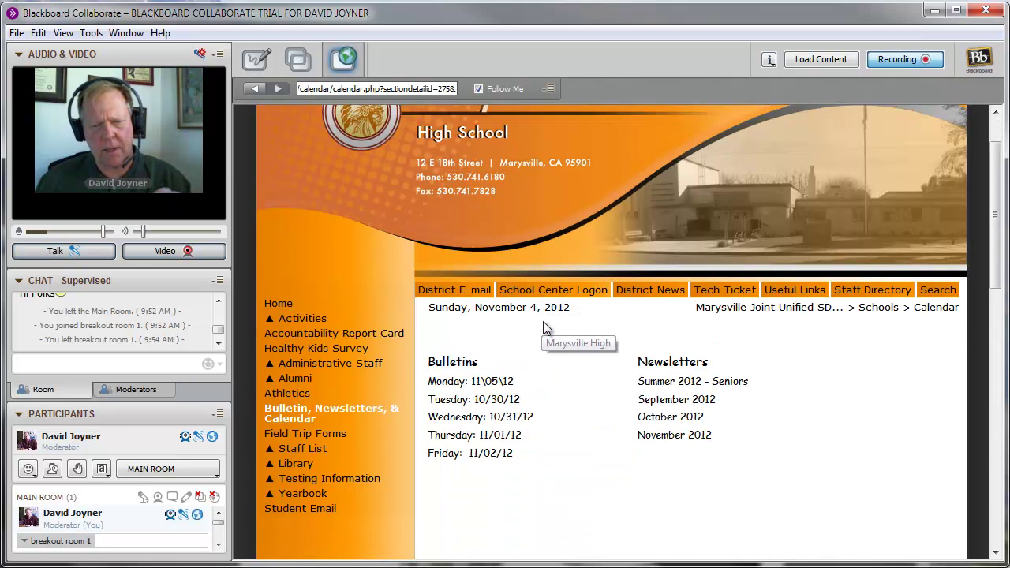
pyautogui.scroll(-14, 551, 332)
pyautogui.scroll(6, 678, 354)
pyautogui.scroll(6, 679, 354)
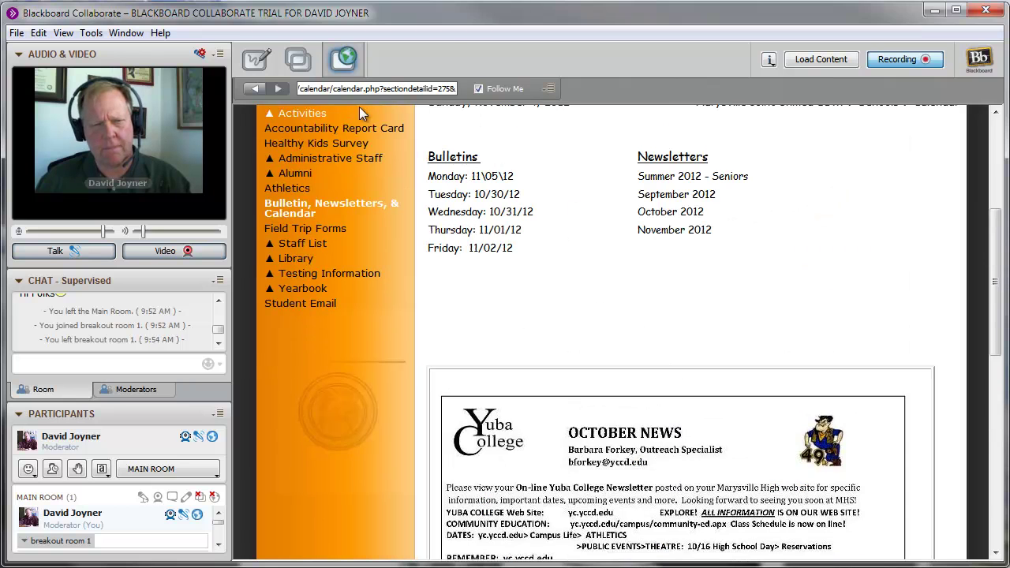
# Step: Return to the whiteboard at the slide about moderators sharing files and show the File Transfer Library over it
pyautogui.click(265, 65)
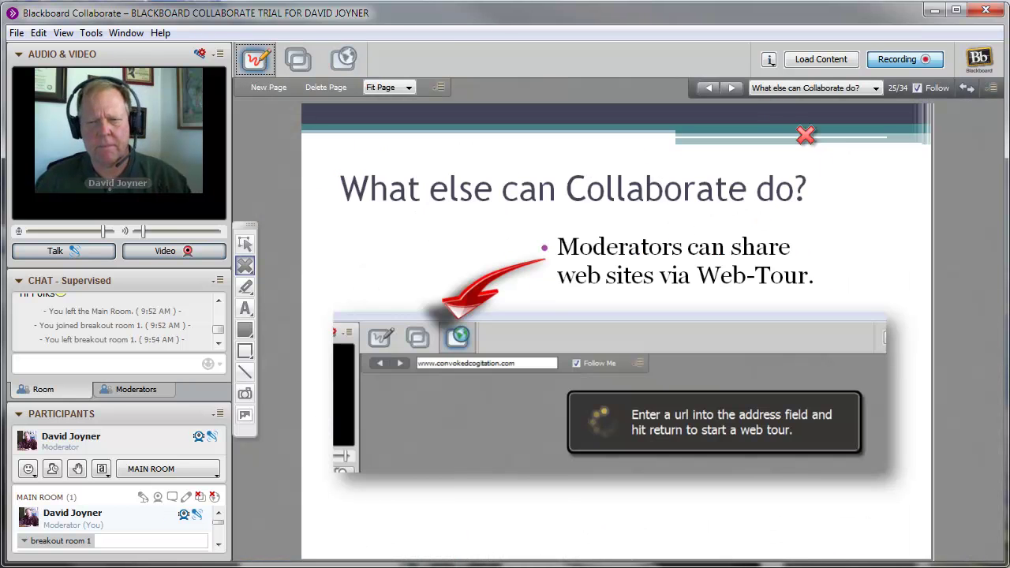
pyautogui.click(734, 91)
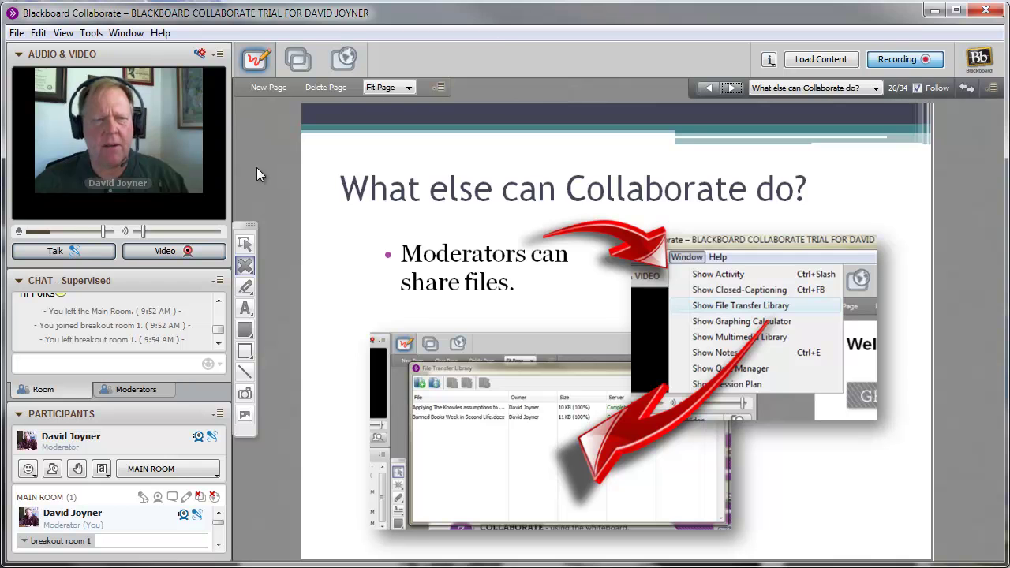
pyautogui.click(126, 32)
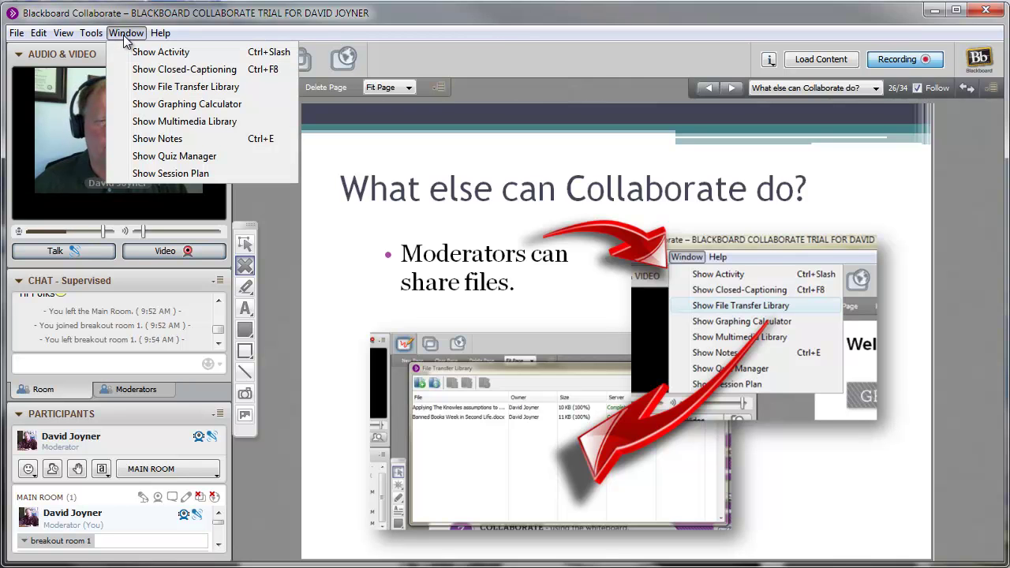
pyautogui.click(147, 85)
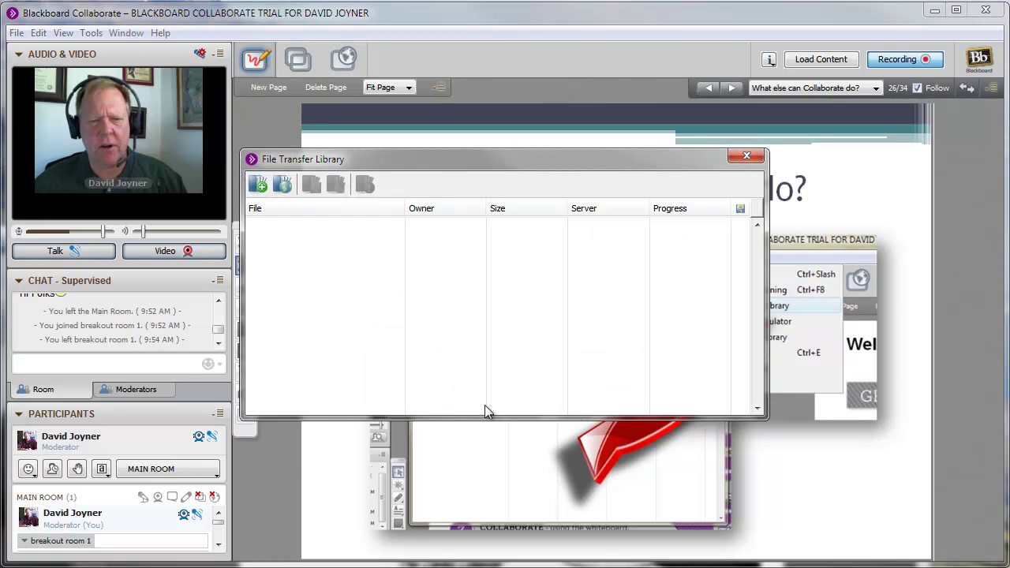
pyautogui.moveTo(447, 164); pyautogui.dragTo(521, 200)
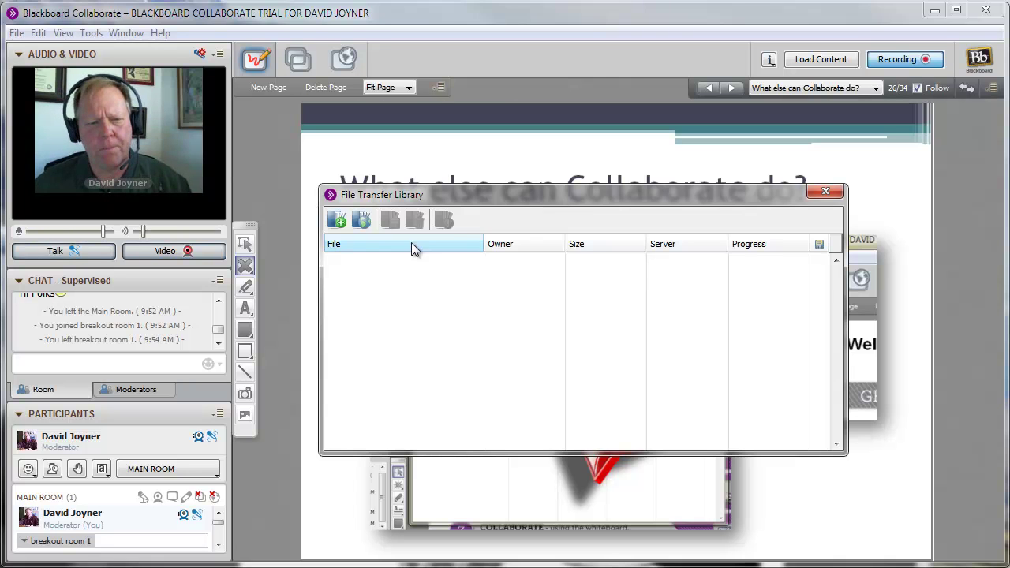
# Step: Add e-learn_augment_template.pdf from Removable Disk (F:) to the File Transfer Library and close the library
pyautogui.click(339, 221)
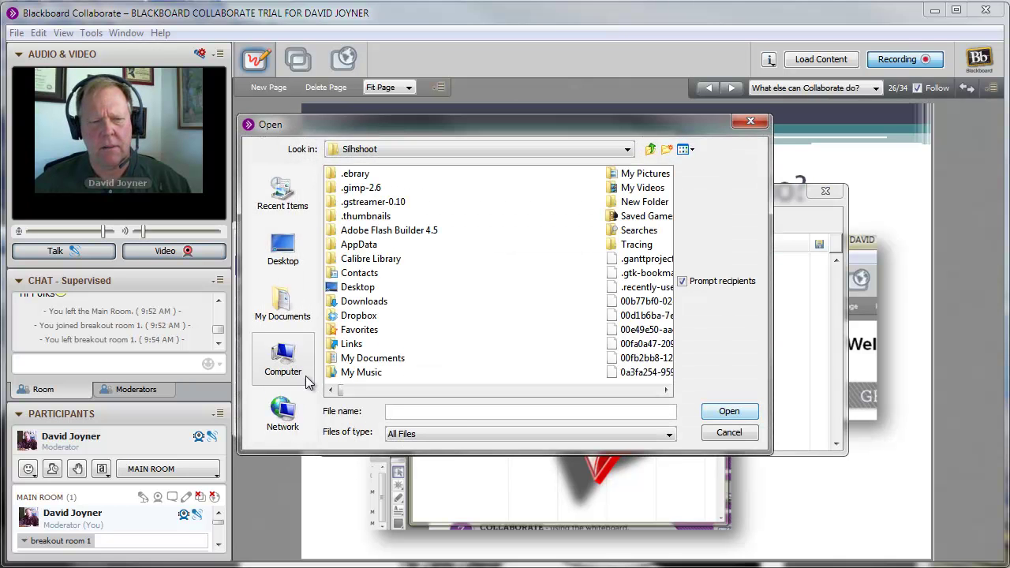
pyautogui.click(293, 353)
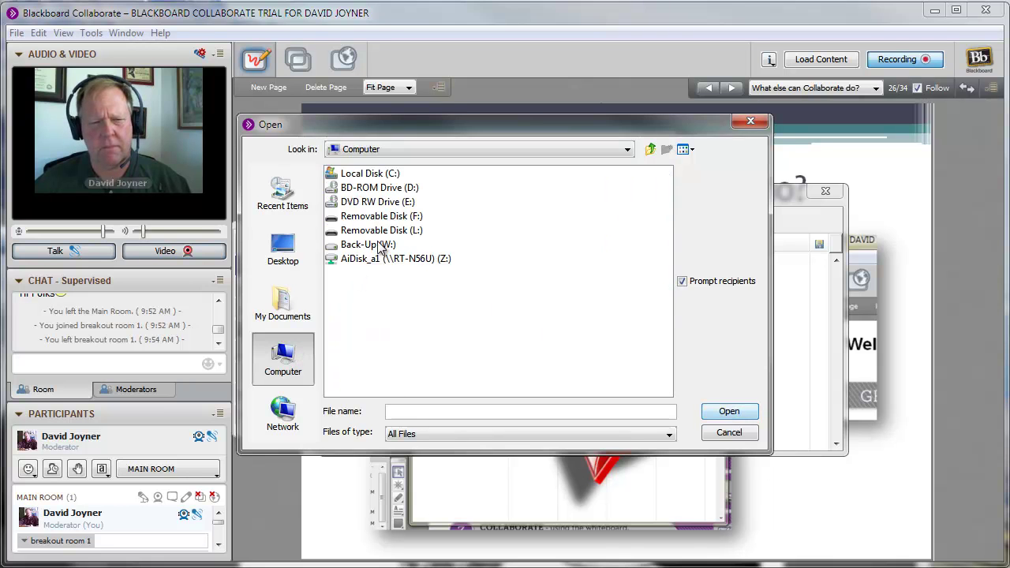
pyautogui.doubleClick(360, 218)
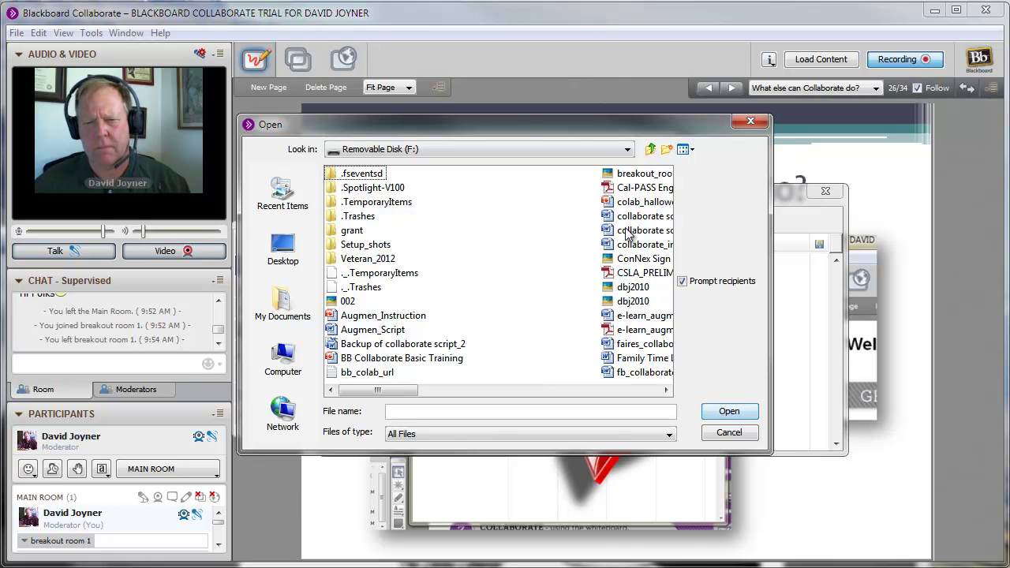
pyautogui.click(622, 330)
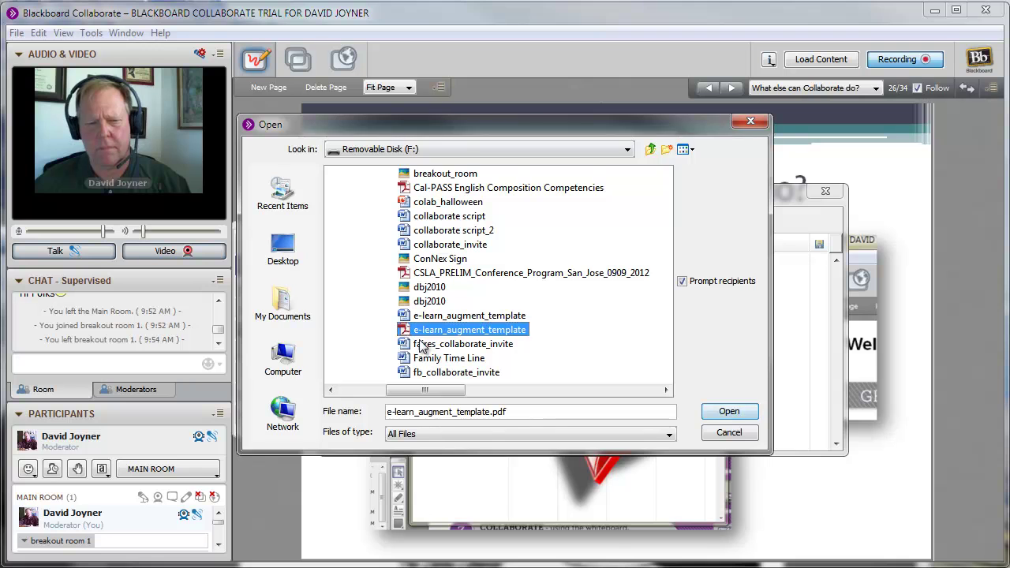
pyautogui.click(723, 412)
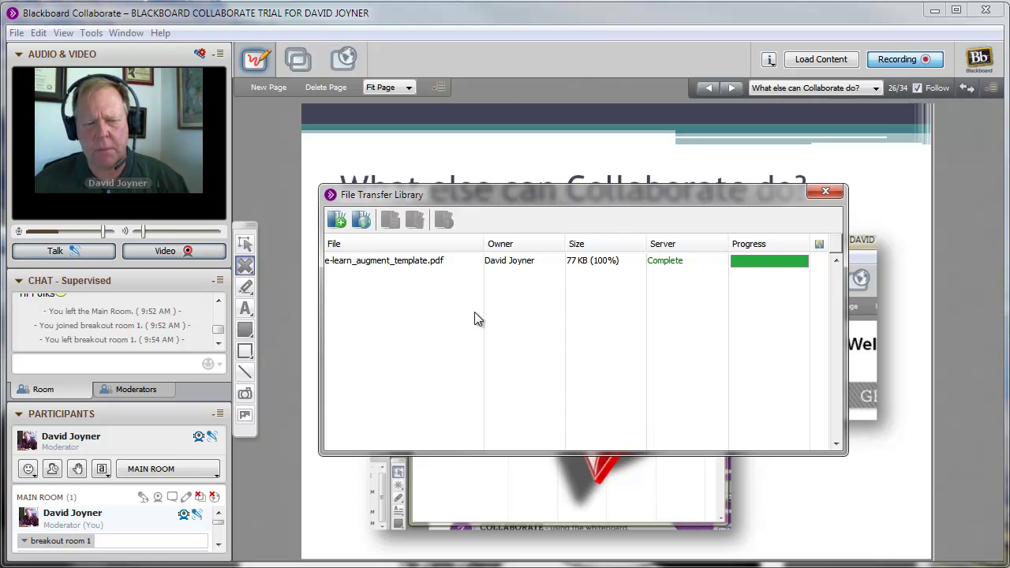
pyautogui.click(826, 191)
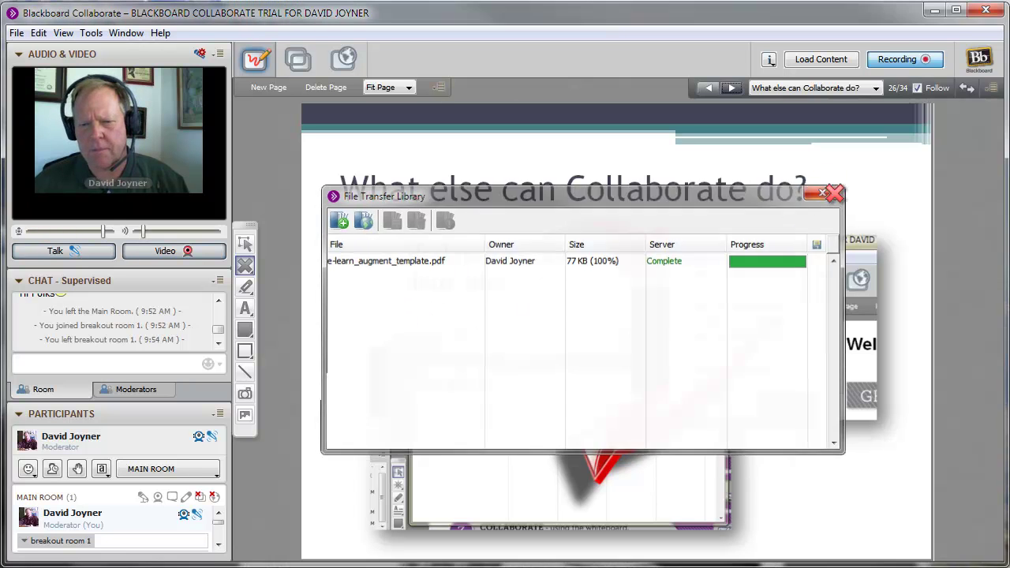
# Step: Advance to the Loading Content slide and select Augmen_Instruction.pptx on Removable Disk (F:) as the content to load
pyautogui.click(739, 89)
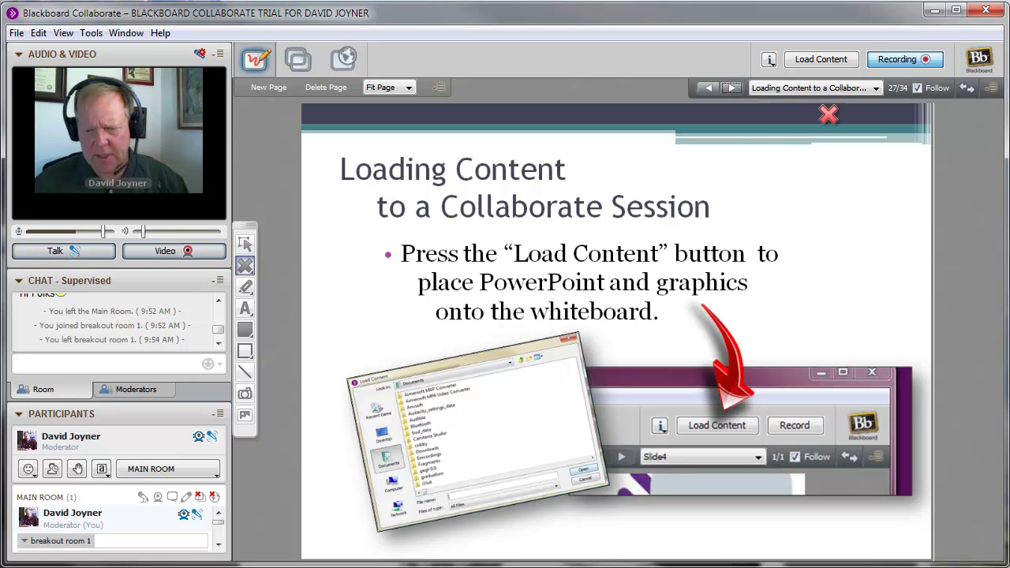
pyautogui.click(839, 58)
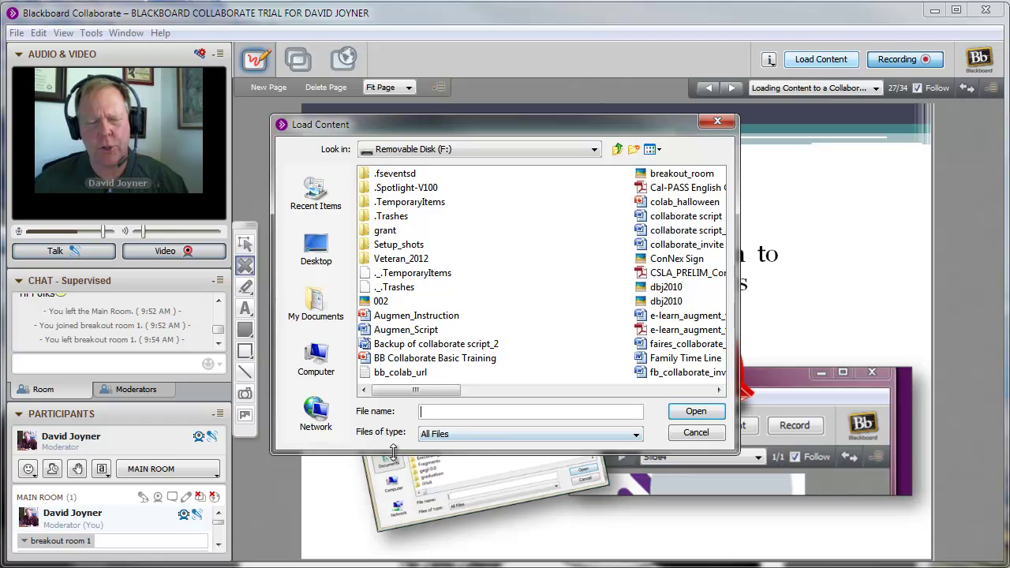
pyautogui.click(403, 359)
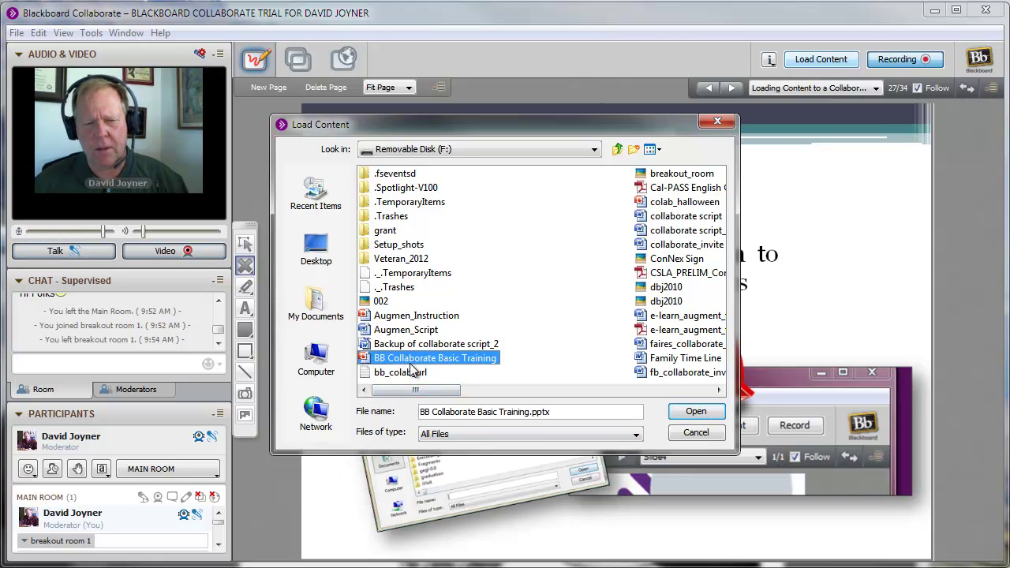
pyautogui.click(413, 316)
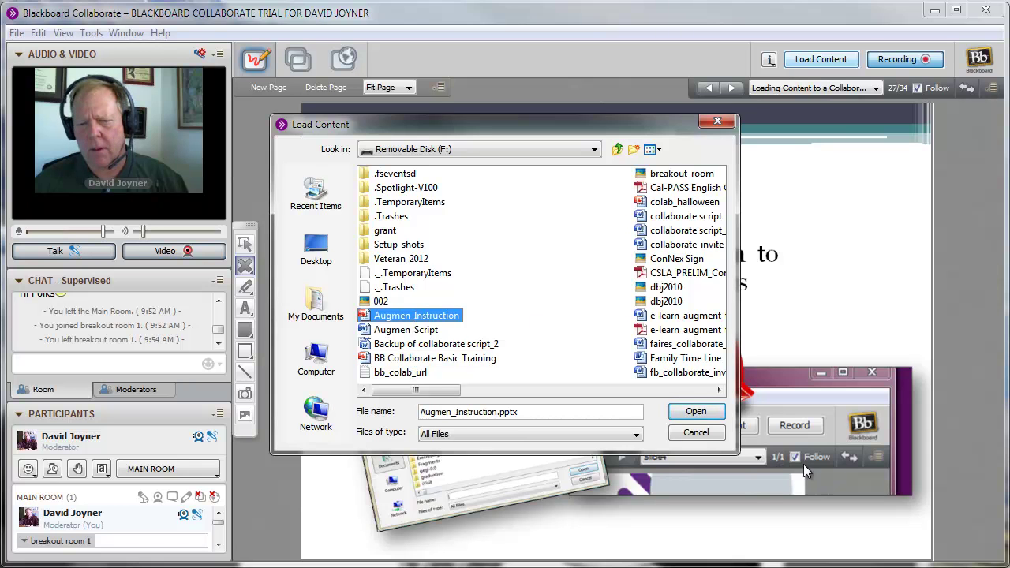